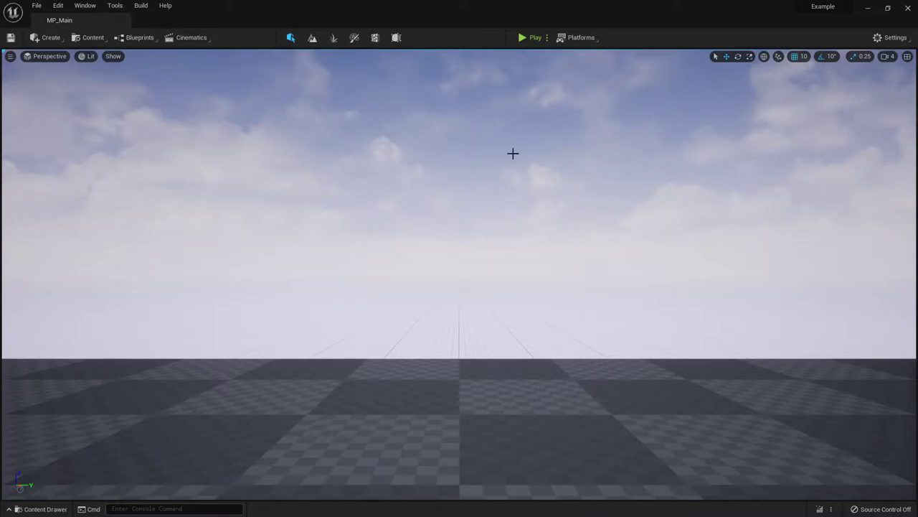
Step: Open the Widget Reflector from the Tools and Window menus and dock it beneath the level viewport
click(116, 8)
mouse_move(156, 159)
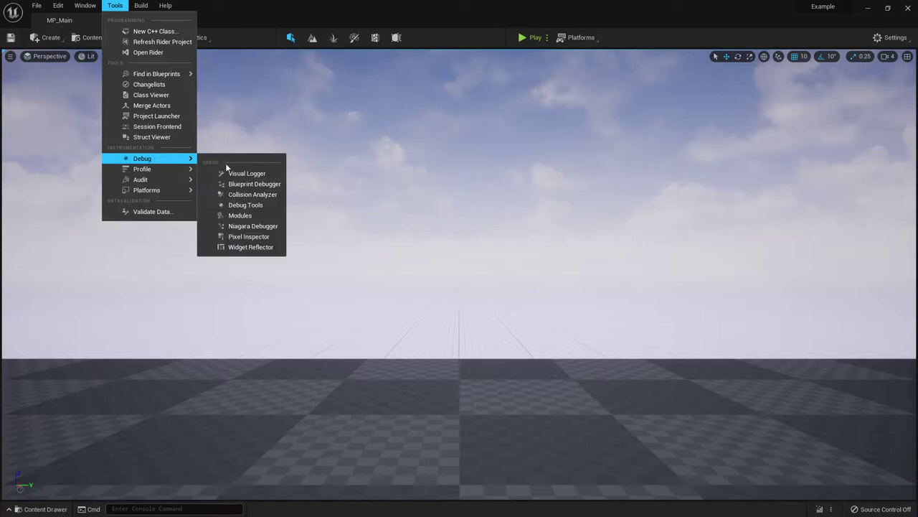
click(251, 247)
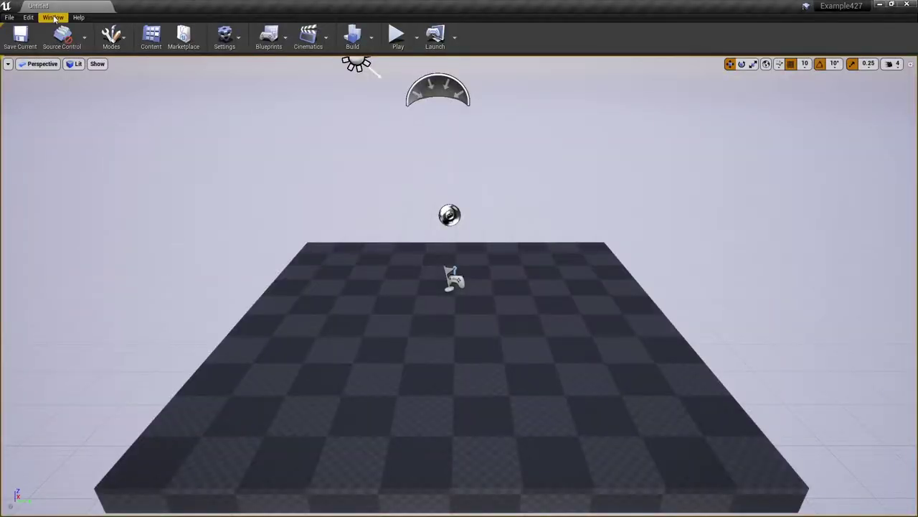
click(53, 18)
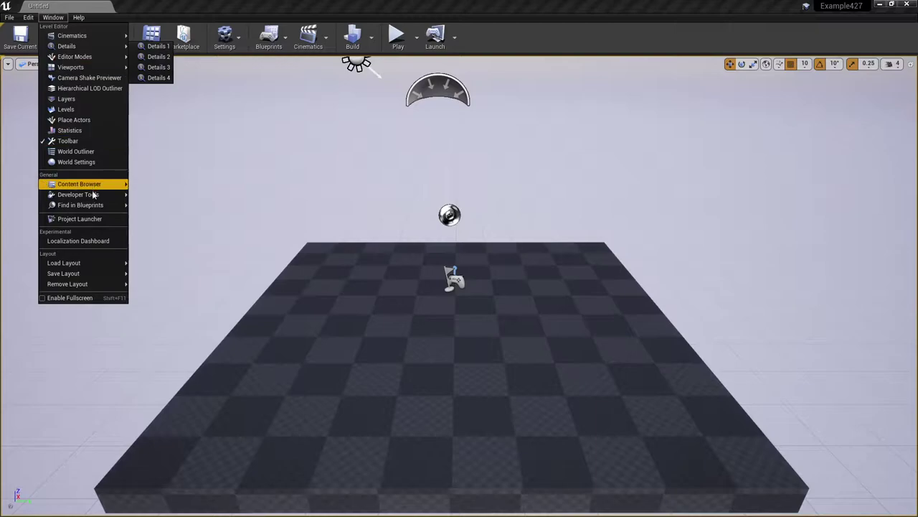
mouse_move(93, 195)
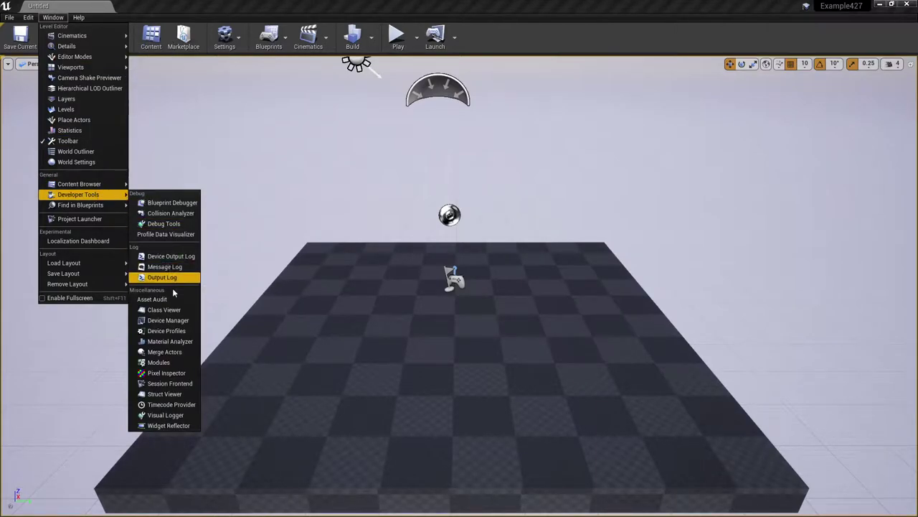
click(172, 425)
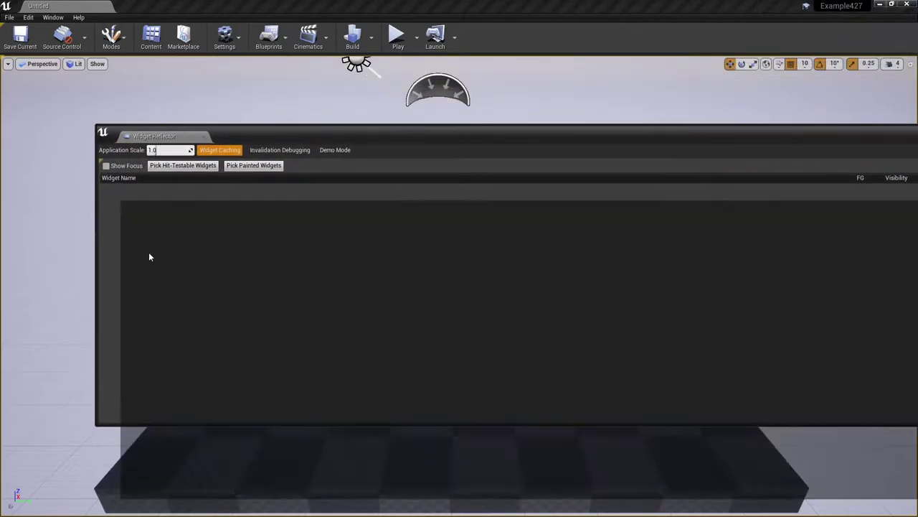
drag(165, 133, 123, 493)
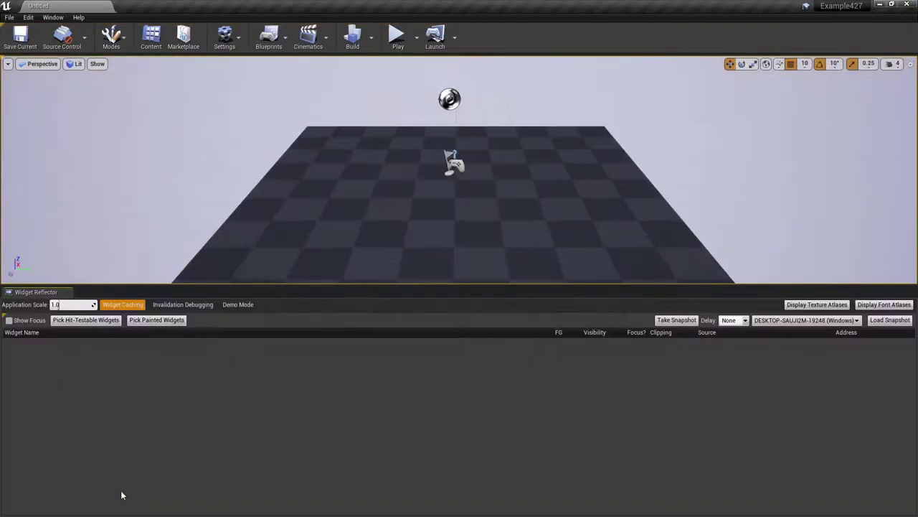
drag(266, 288, 287, 365)
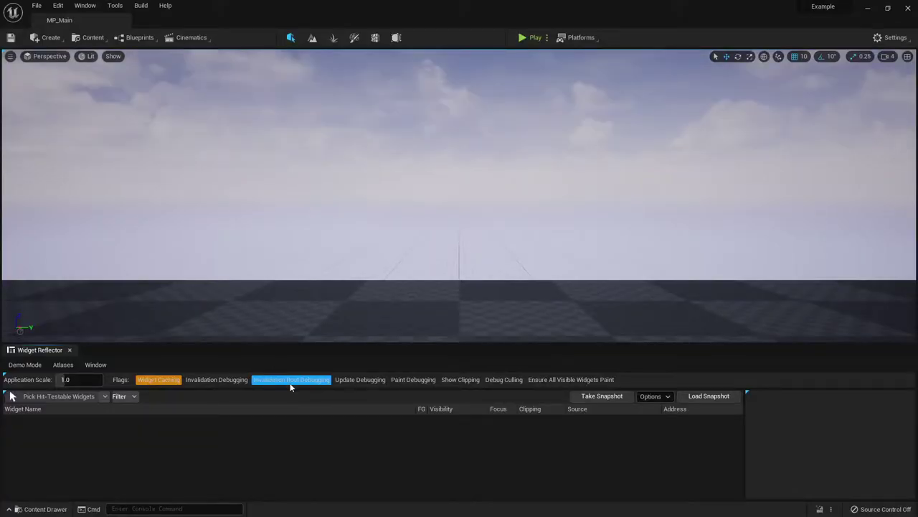
Step: Play the level in the selected viewport to show the 380-item inventory list
click(547, 37)
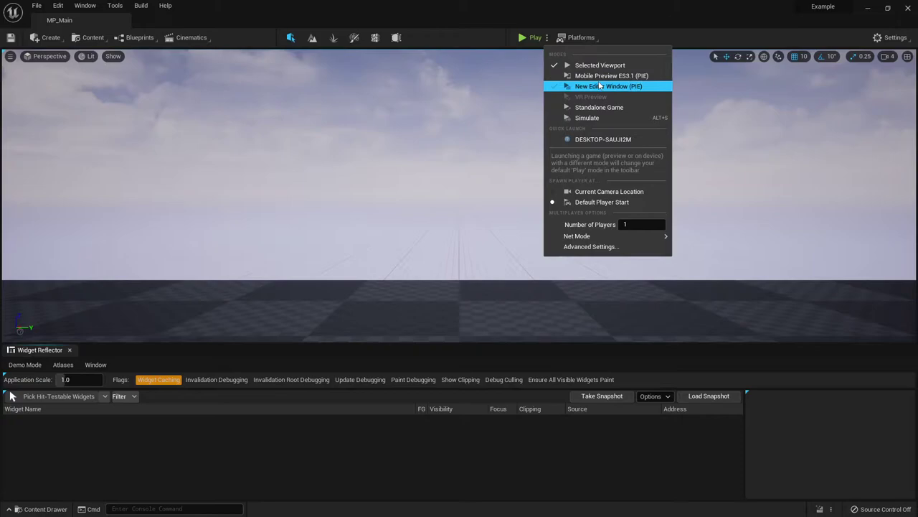
click(534, 38)
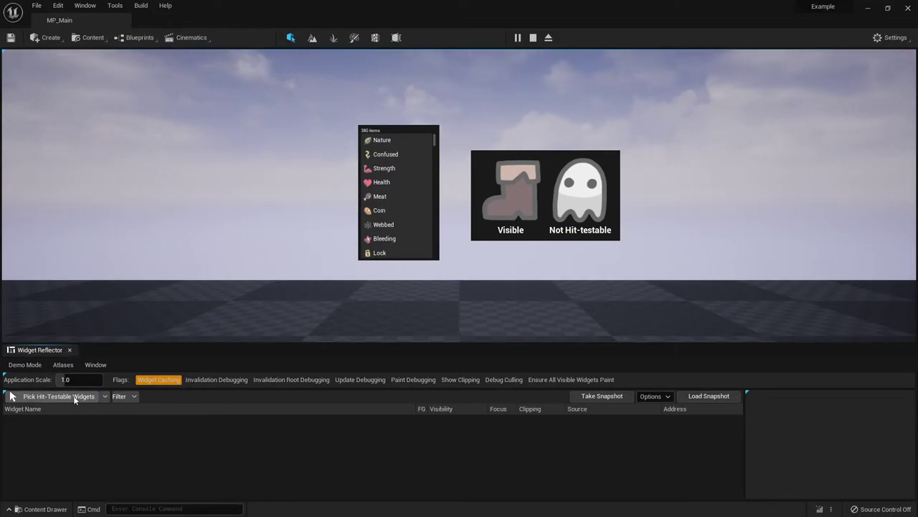
click(105, 396)
click(106, 397)
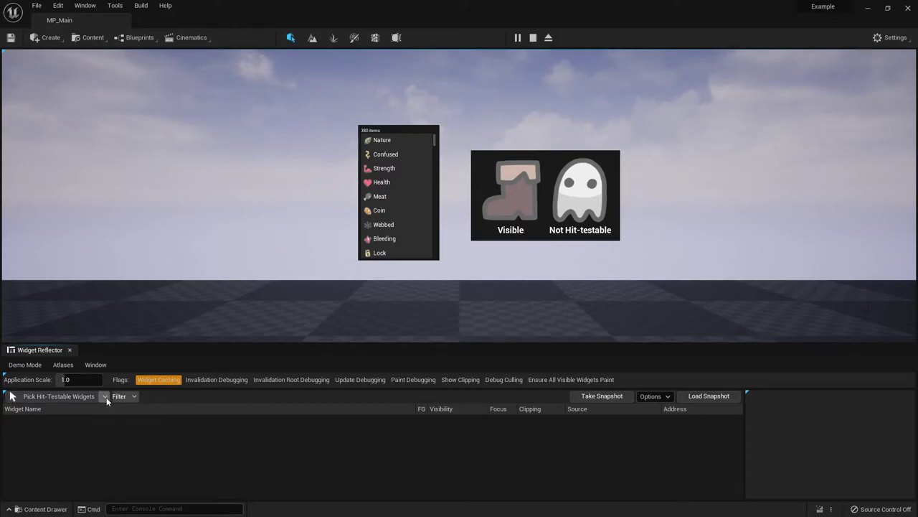
Step: Pick hit-testable widgets over the Nature entry to show its name label with Text 'Nature'
click(55, 397)
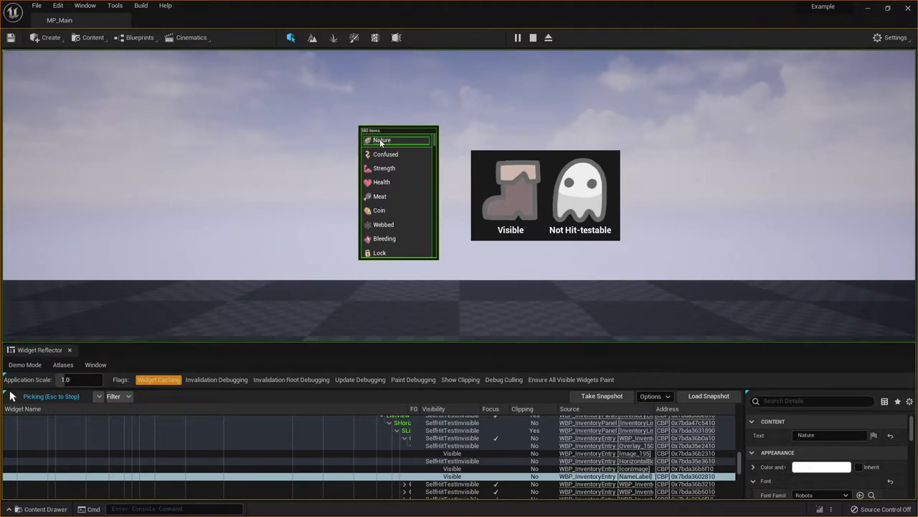
Step: Stop picking, enlarge the reflector, widen Widget Name, and trace the tree up to VerticalBox_76
key(Escape)
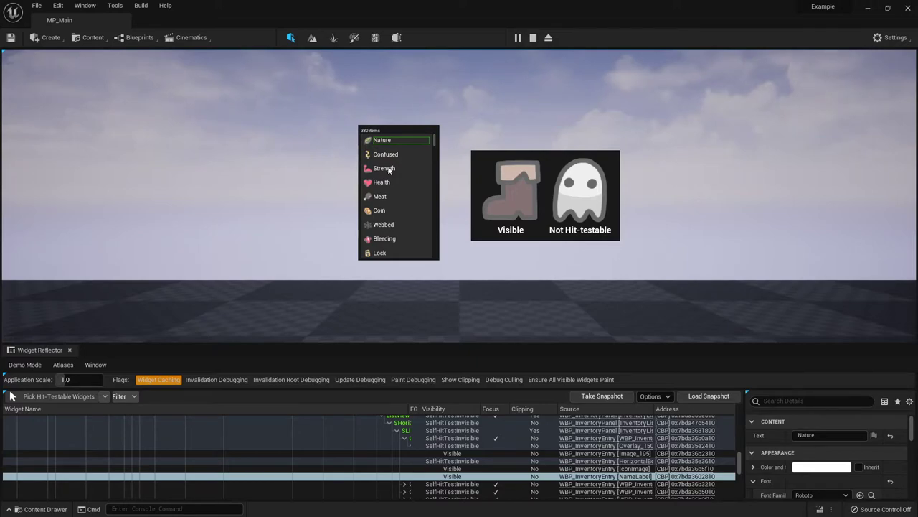
drag(316, 343, 316, 249)
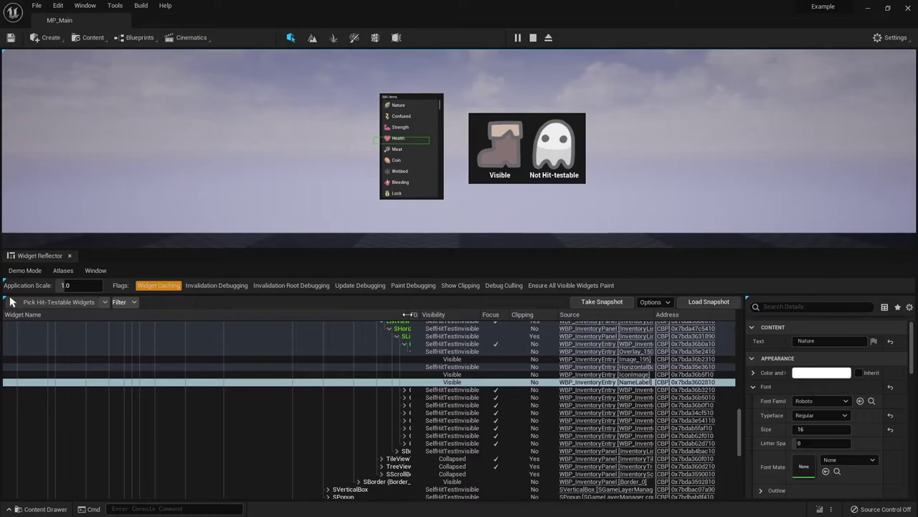
drag(409, 314, 505, 315)
scroll(425, 436, up, 5)
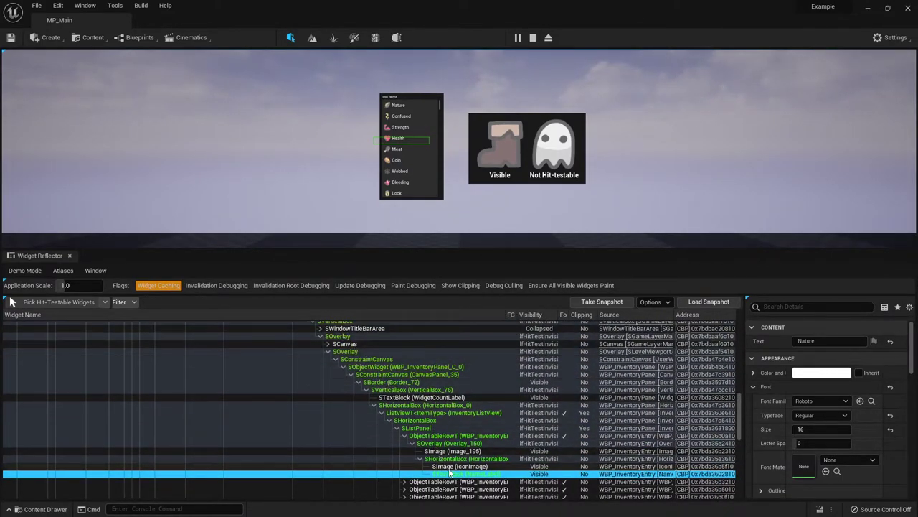
mouse_move(457, 476)
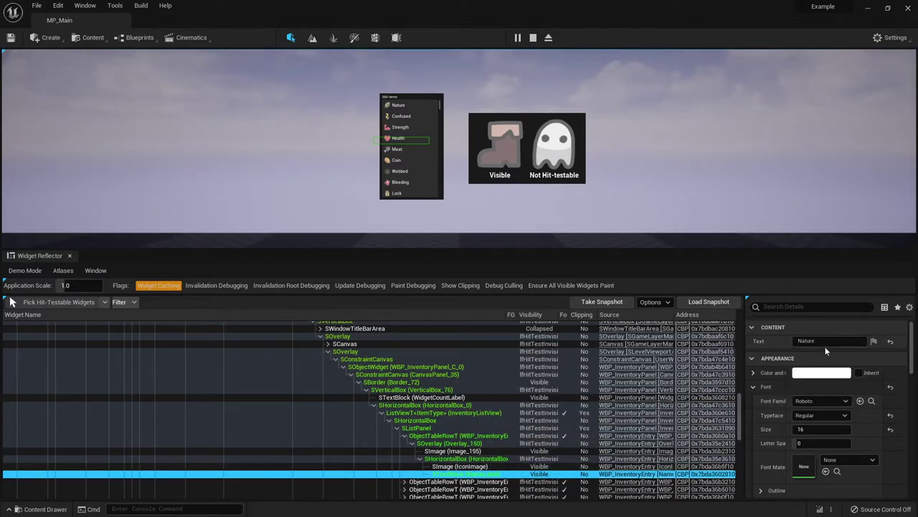
scroll(847, 439, down, 3)
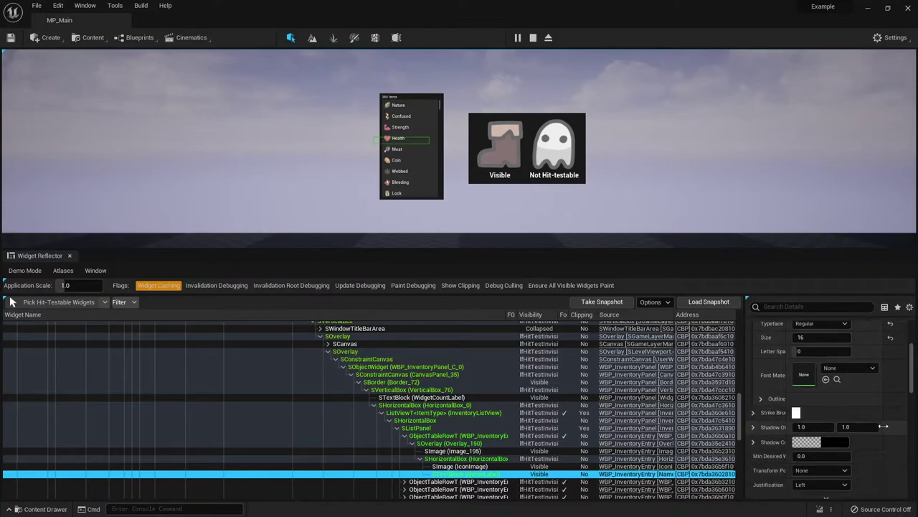
scroll(847, 452, down, 3)
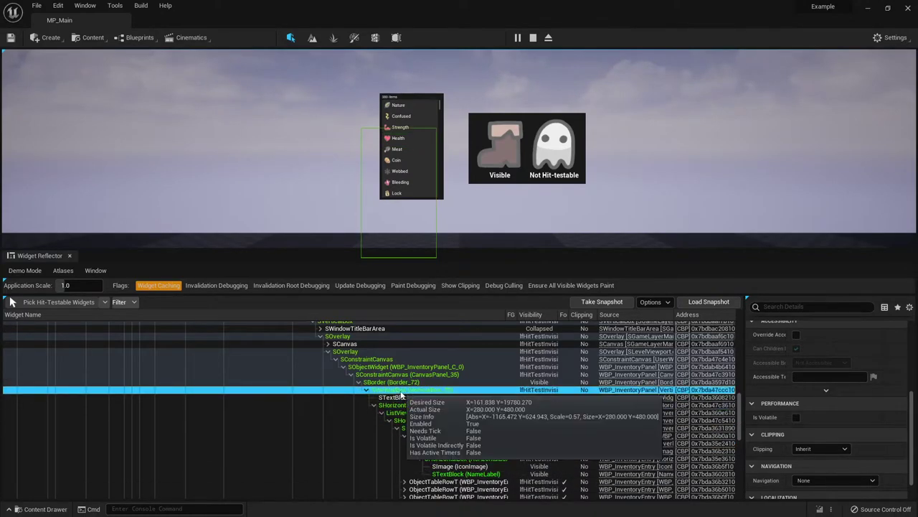
Step: Pick the Strength entry and inspect its IconImage, Overlay_150 and Image_195 widgets
click(50, 304)
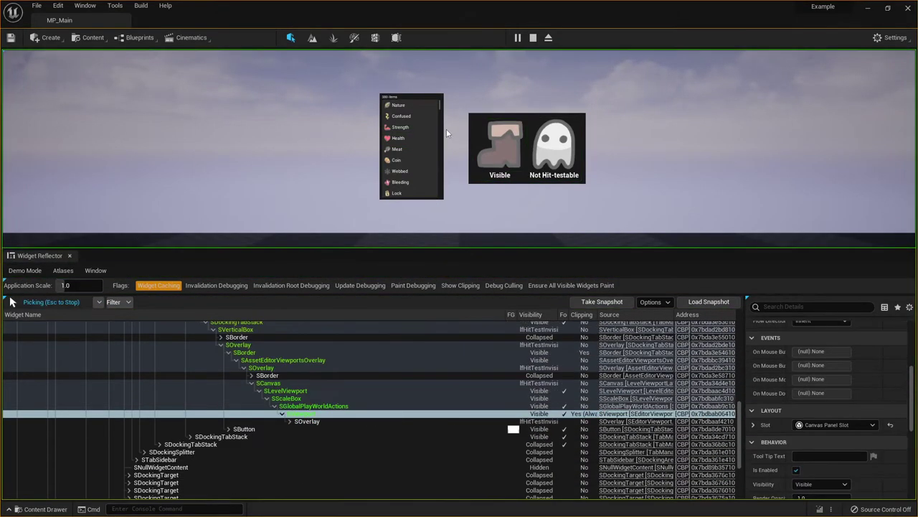
key(Escape)
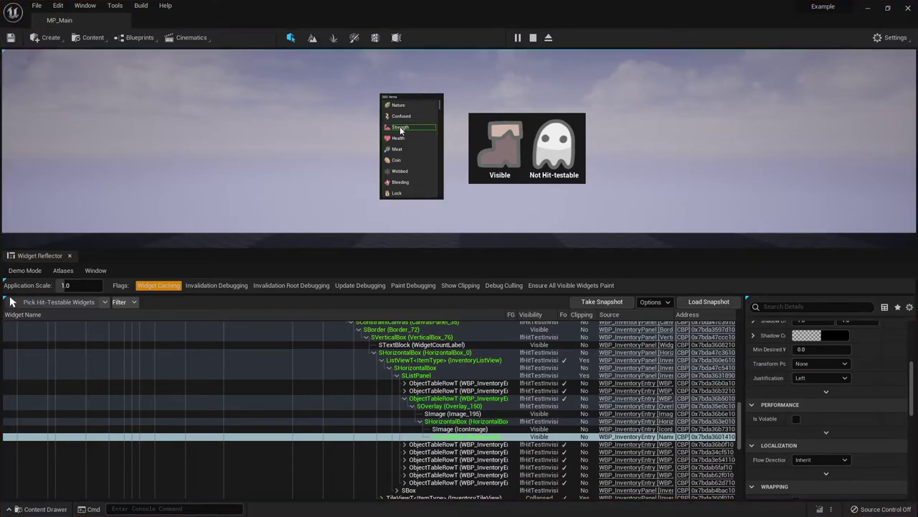
click(440, 429)
click(439, 406)
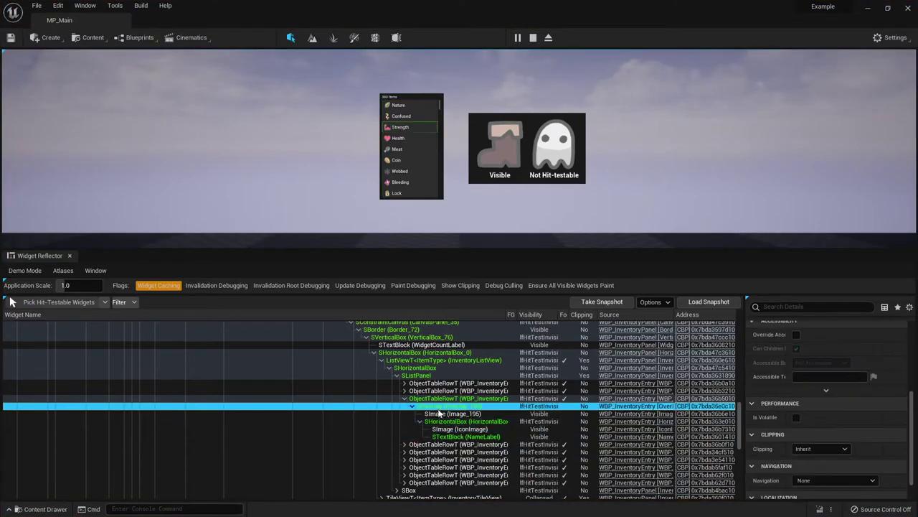
click(439, 414)
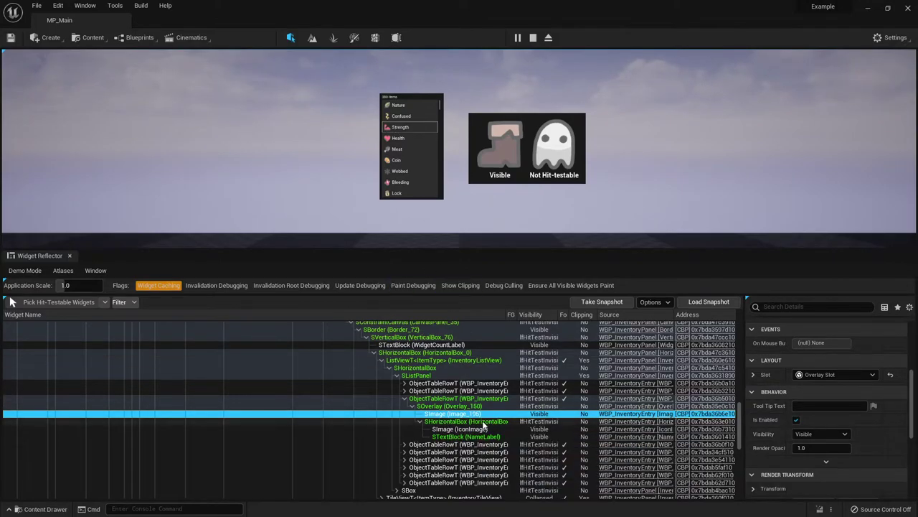
Step: View IconImage's details and briefly open its WBP_InventoryEntry source blueprint
click(455, 429)
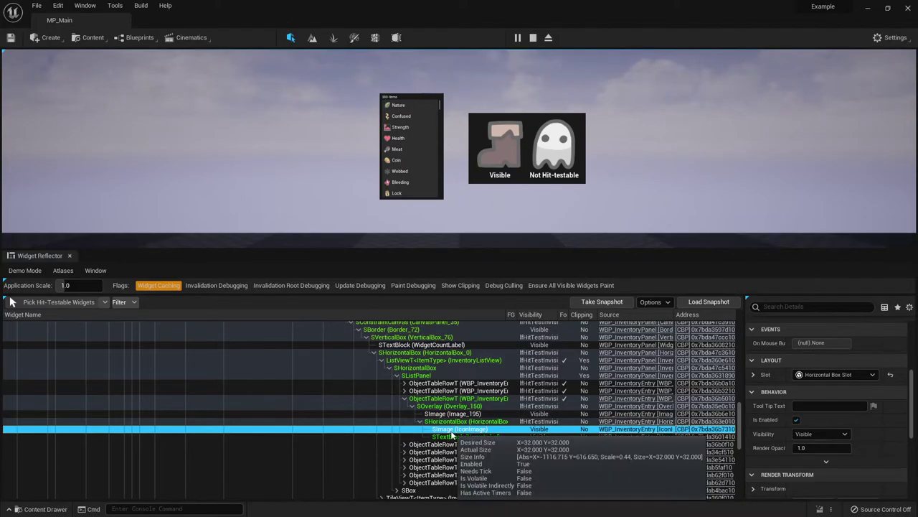
click(622, 429)
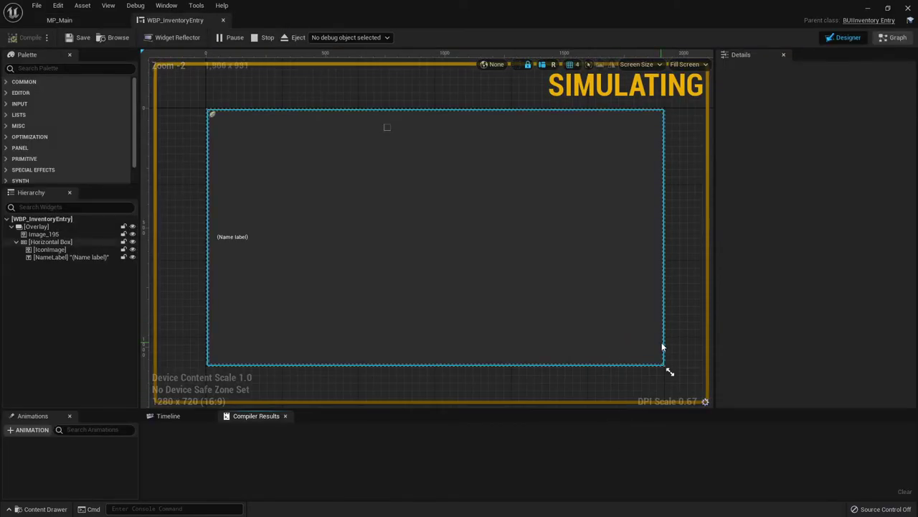
click(223, 20)
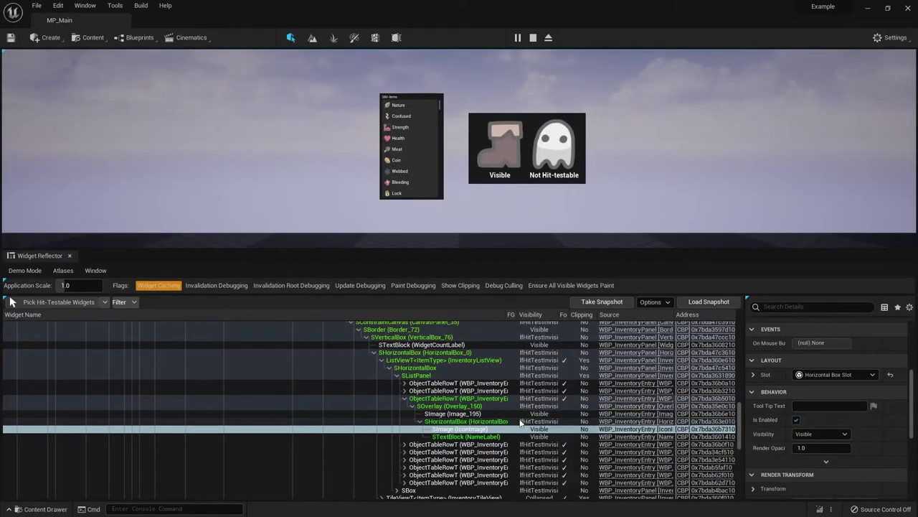
Step: Pick the Visible panel's boot image, a 256×256 image under VerticalBox_0 beside TextBlock_141
mouse_move(503, 431)
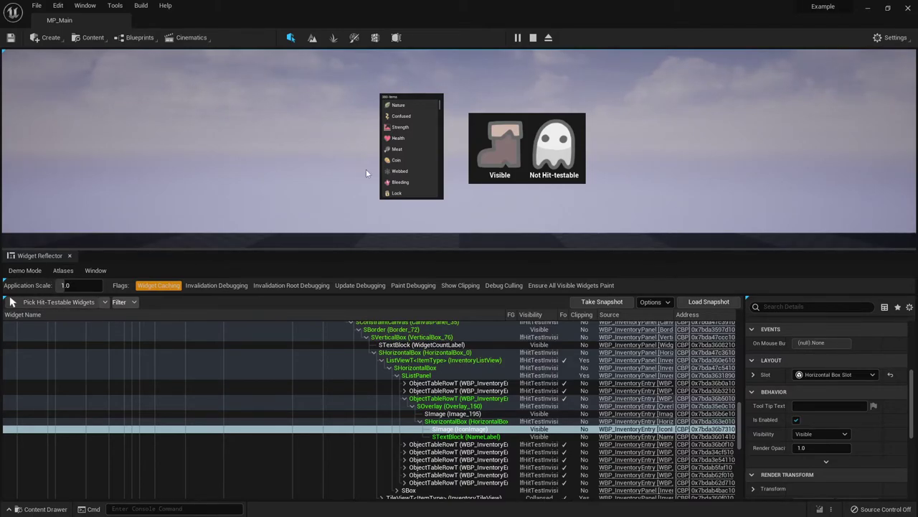
mouse_move(650, 434)
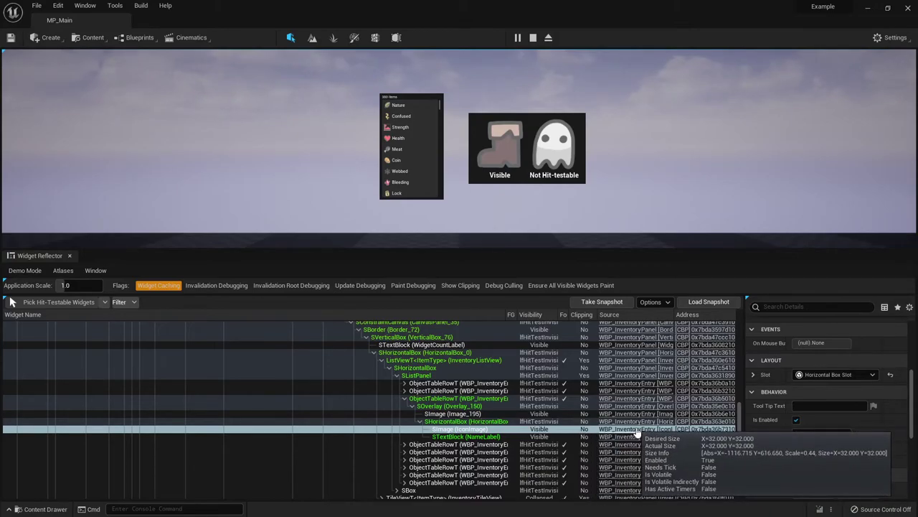
click(49, 304)
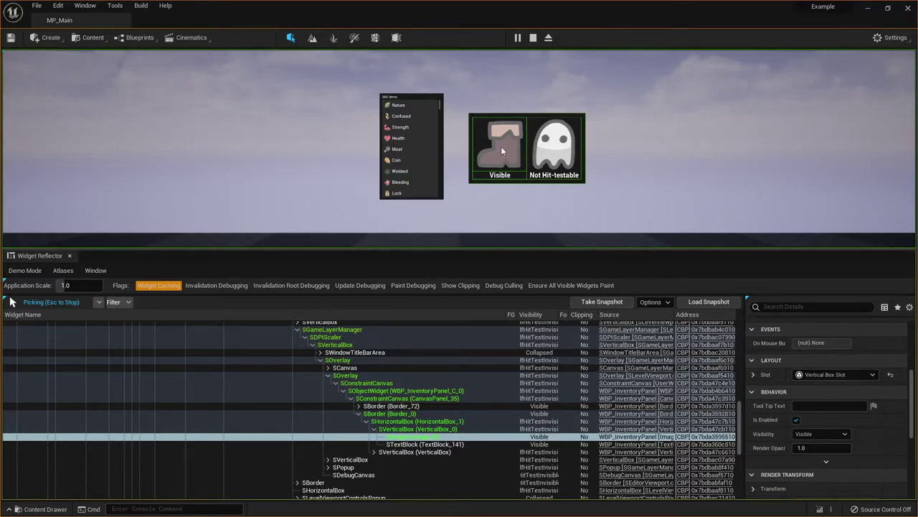
key(Escape)
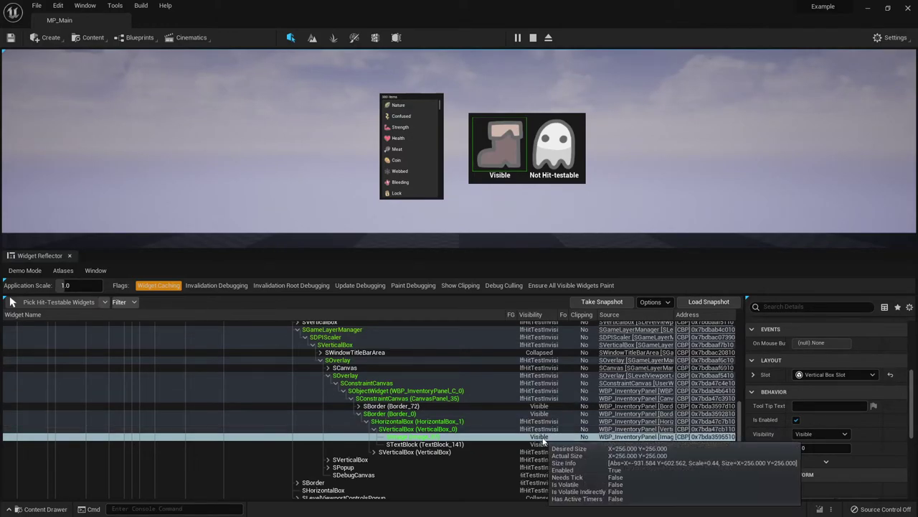
Step: Leave the widget's visibility unchanged, then pick over the ghost, which only reaches Border_0
click(836, 434)
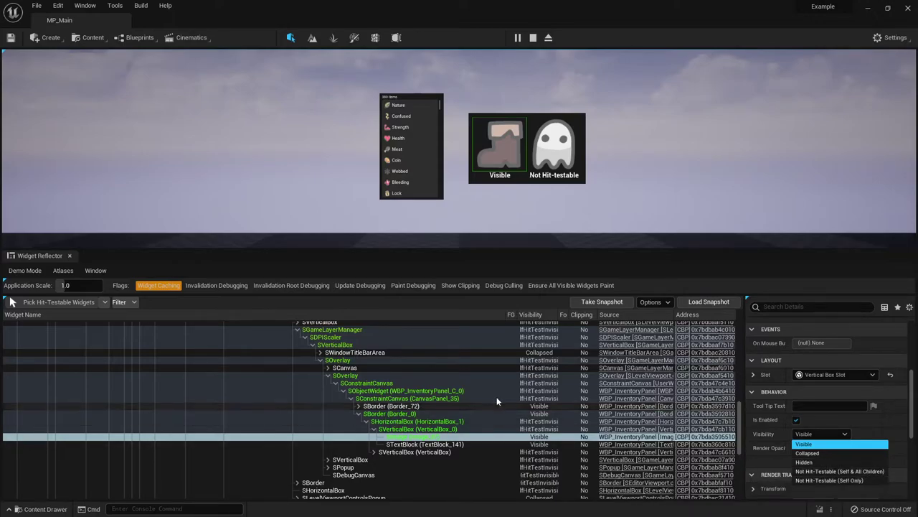
click(340, 267)
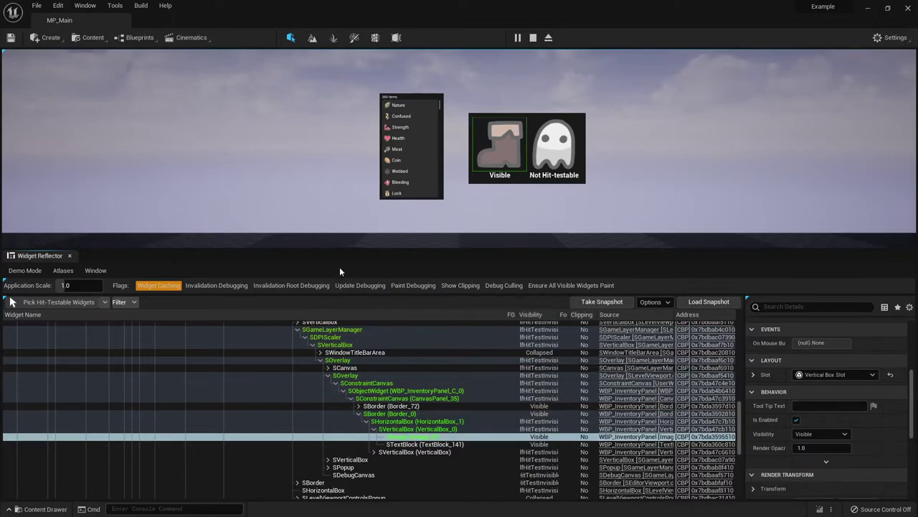
click(42, 303)
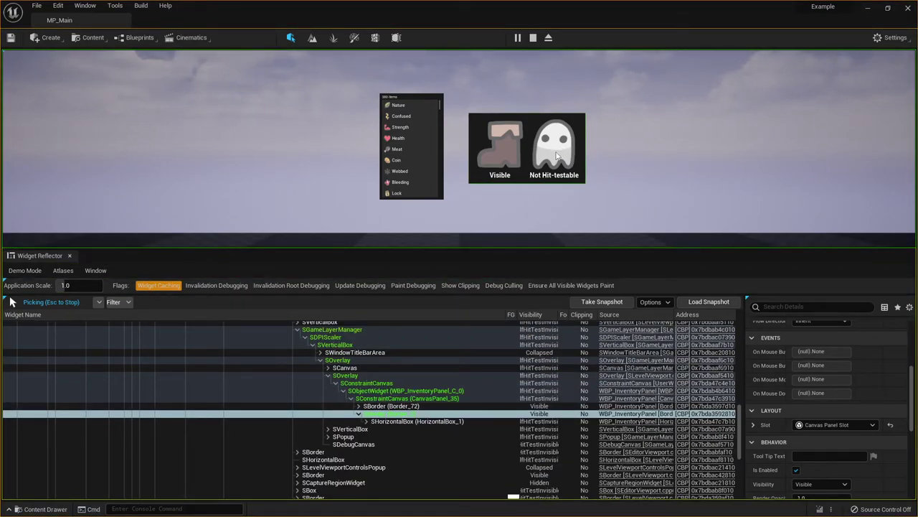
key(Escape)
Step: Switch to Pick Painted Widgets and pick the ghost image itself
click(104, 302)
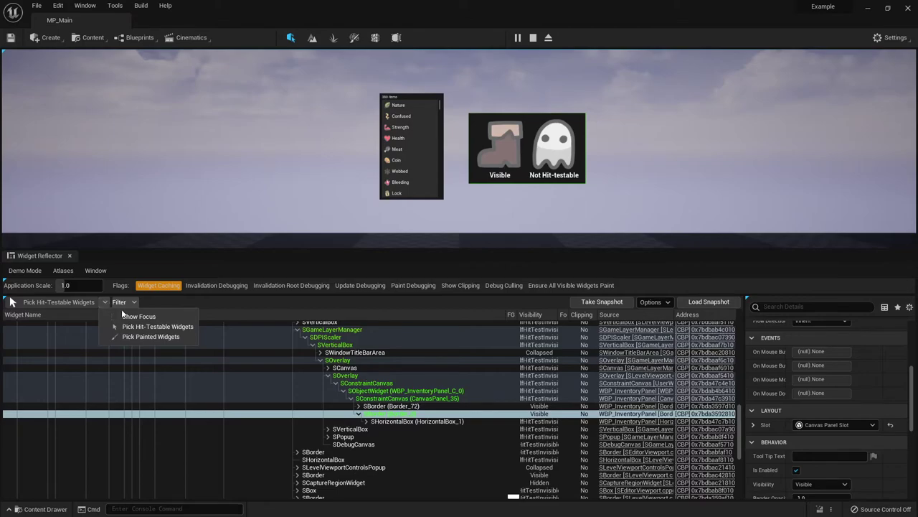
click(151, 338)
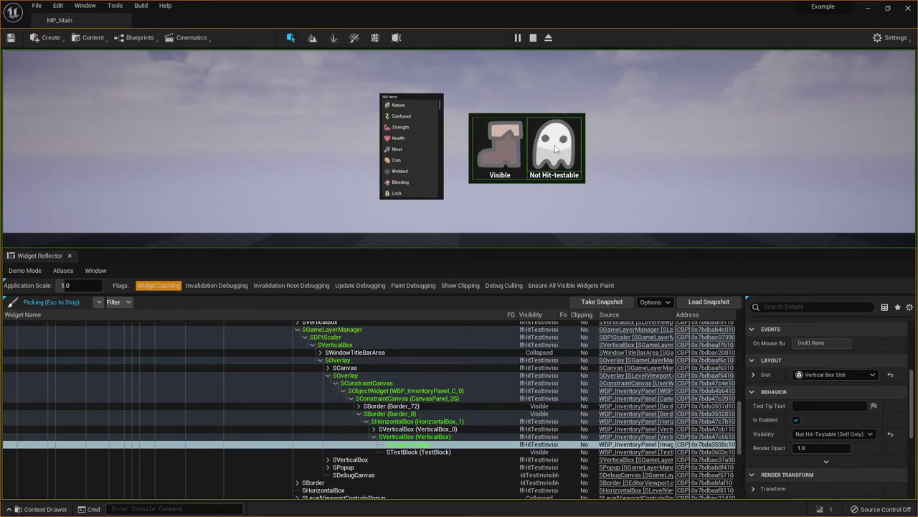
key(Escape)
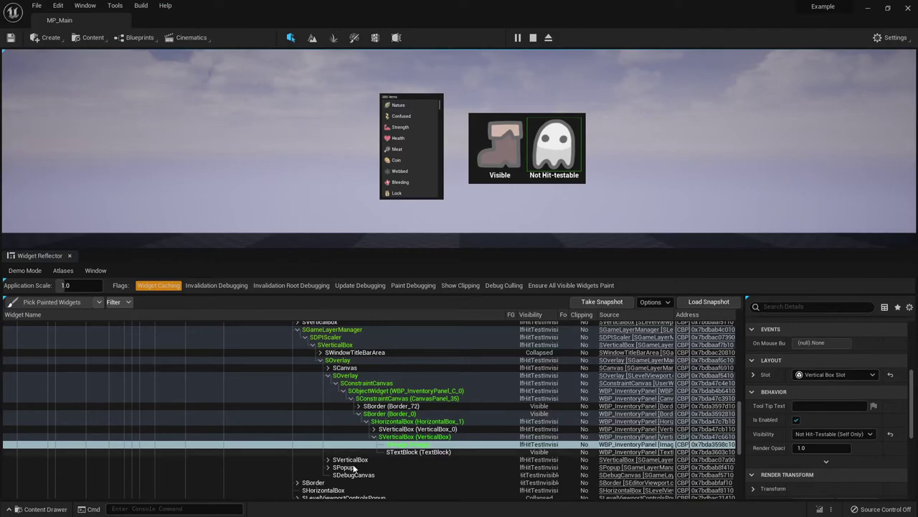
Step: Scroll the reflector tree to inspect the ghost image's VerticalBox parent and TextBlock sibling
mouse_move(534, 448)
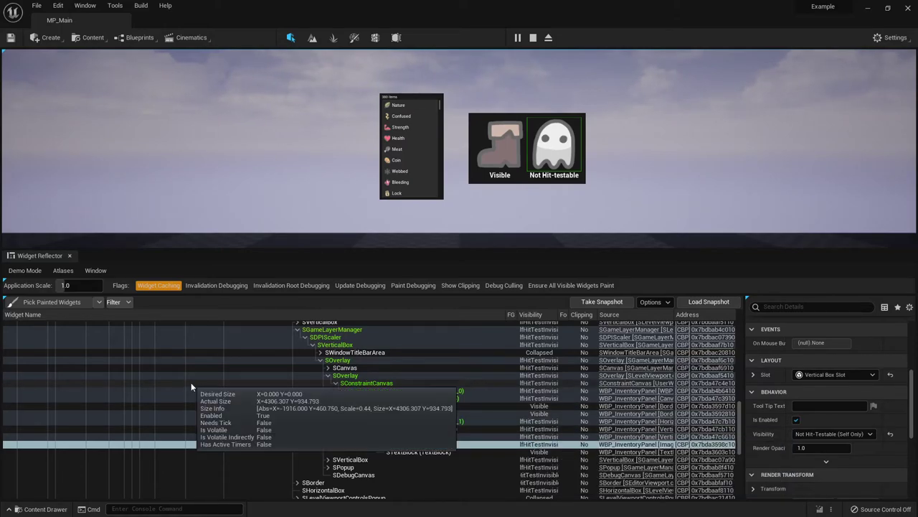
scroll(274, 385, up, 4)
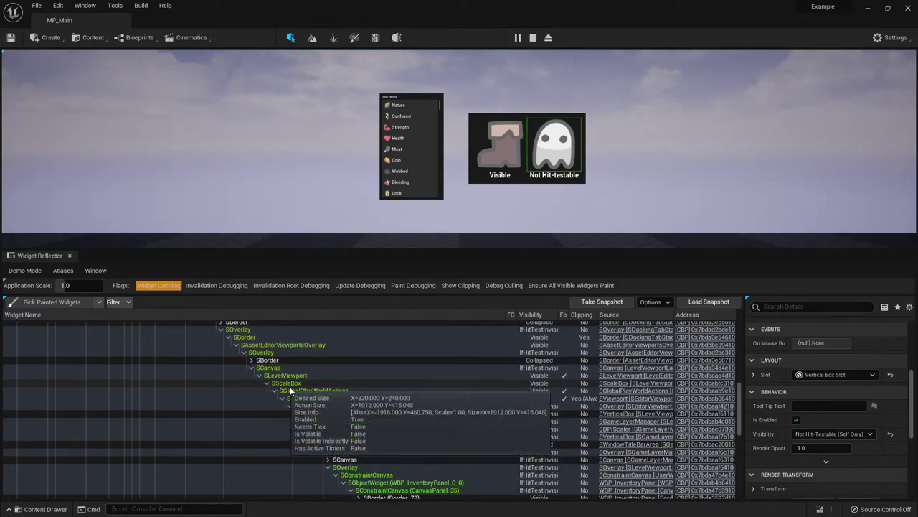
scroll(326, 386, up, 4)
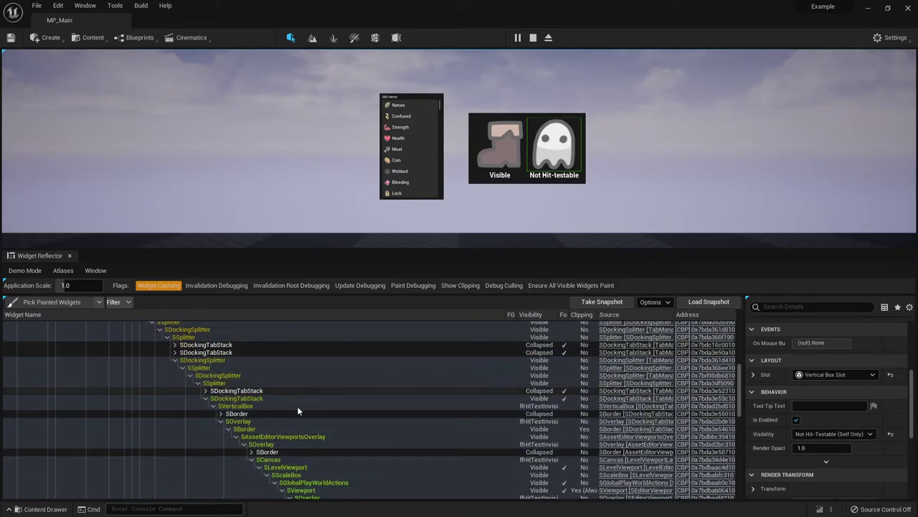
scroll(317, 432, down, 2)
scroll(467, 445, down, 5)
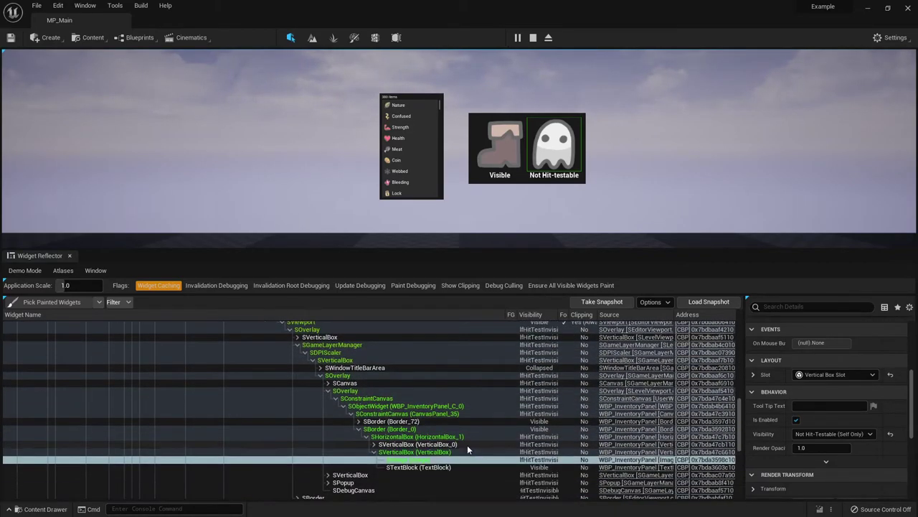
scroll(515, 362, down, 1)
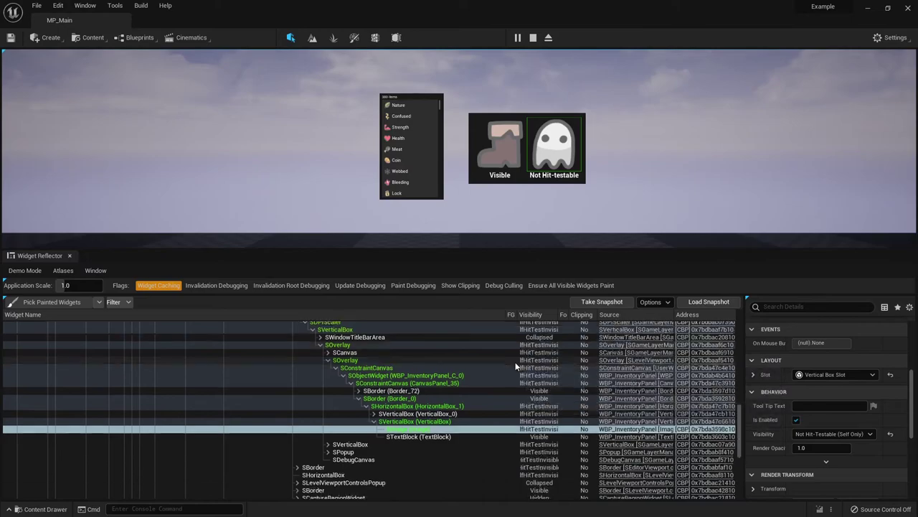
scroll(514, 362, up, 1)
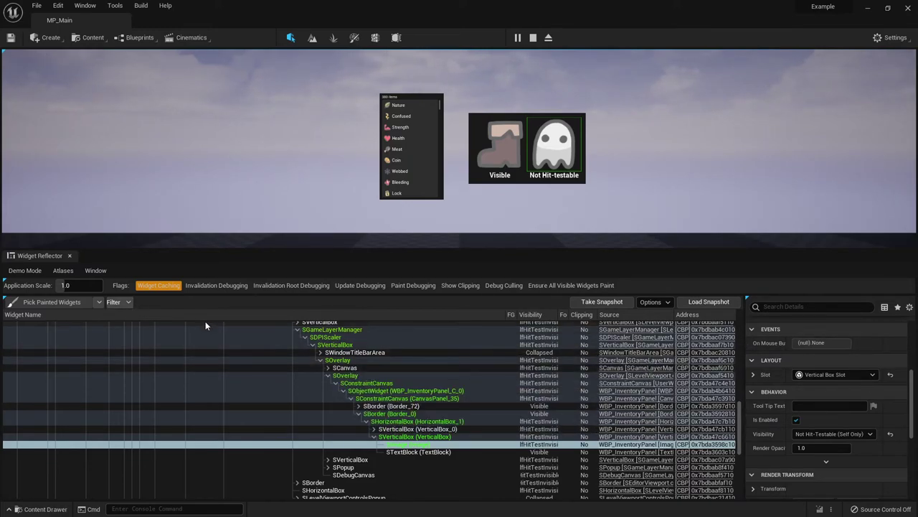
Step: Filter with UMG as root, inspect SConstraintCanvas and WBP_InventoryPanel_C_0, and narrow Widget Name column
click(129, 302)
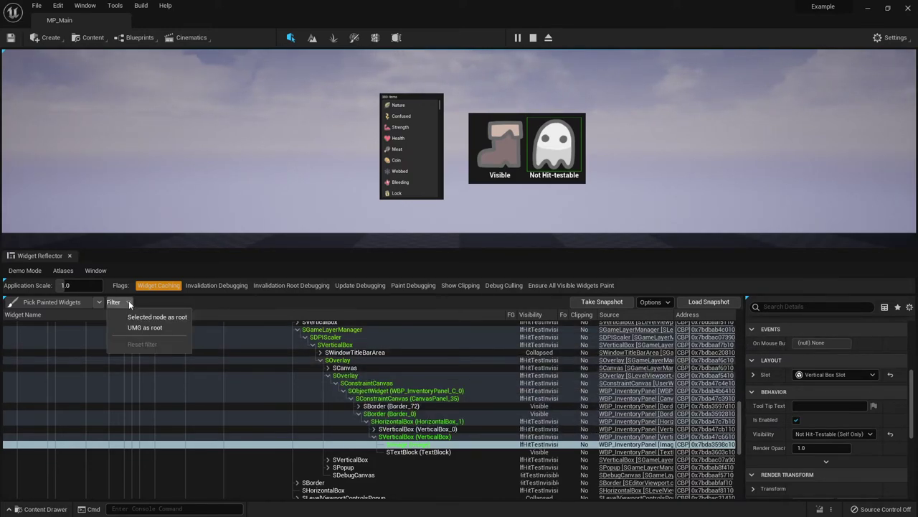
click(144, 327)
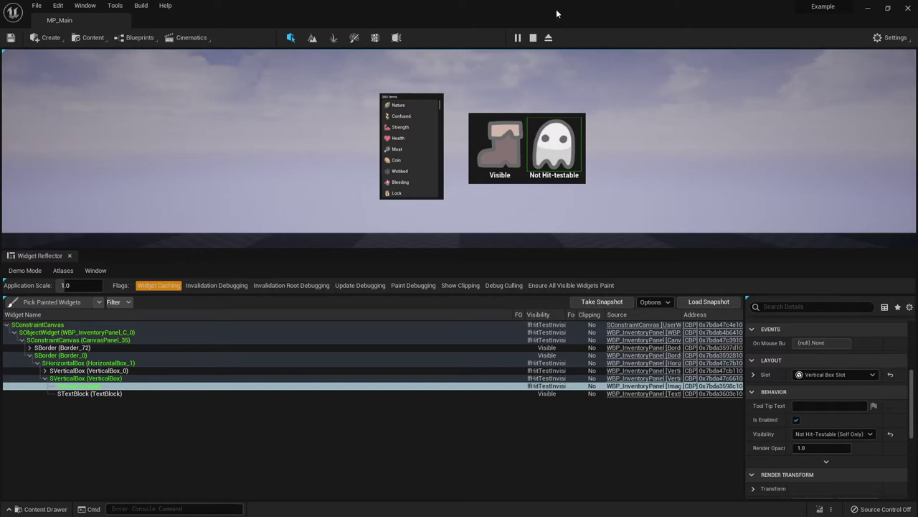
click(61, 327)
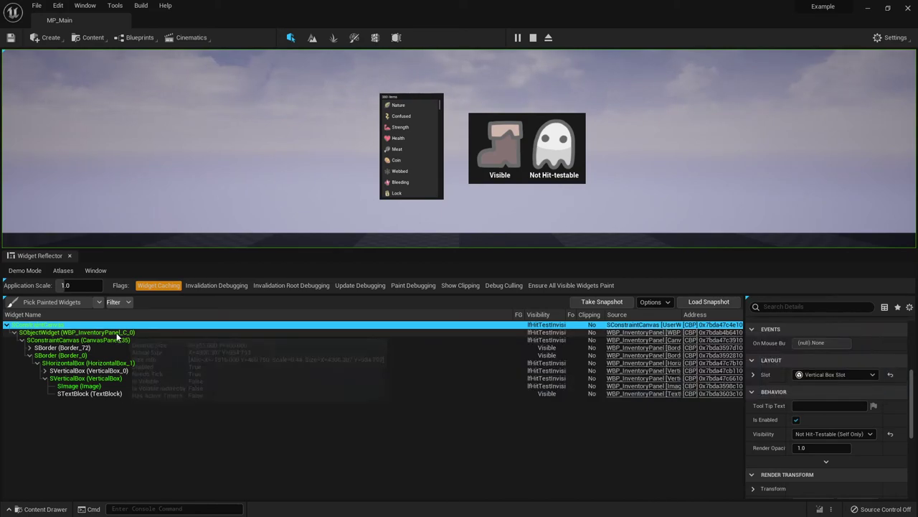
mouse_move(116, 333)
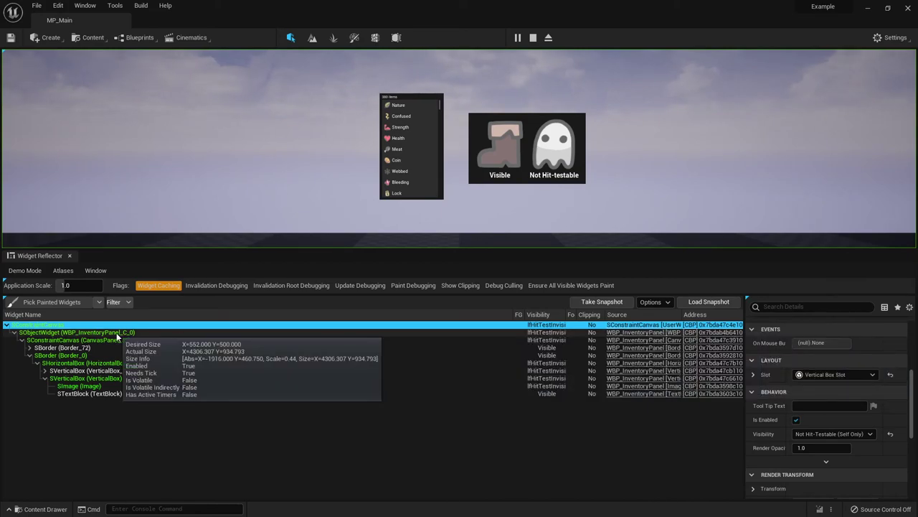
click(55, 334)
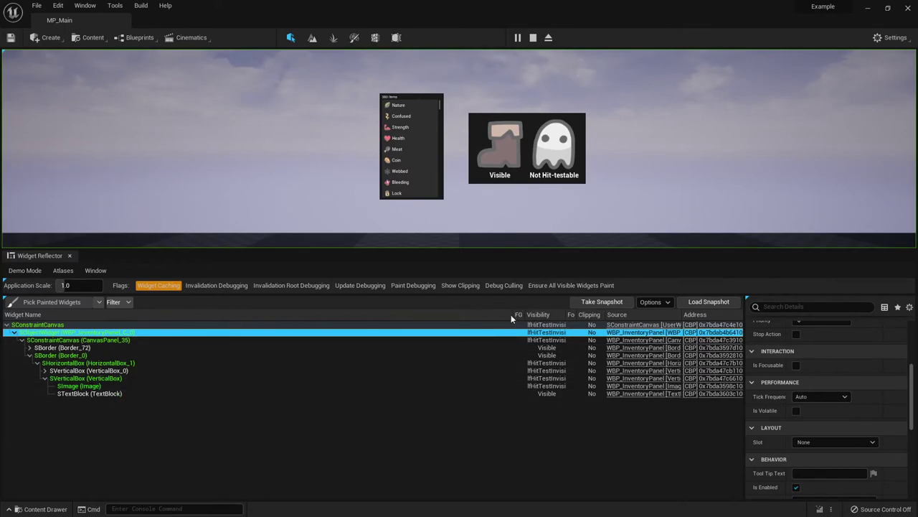
drag(513, 314, 342, 321)
click(255, 406)
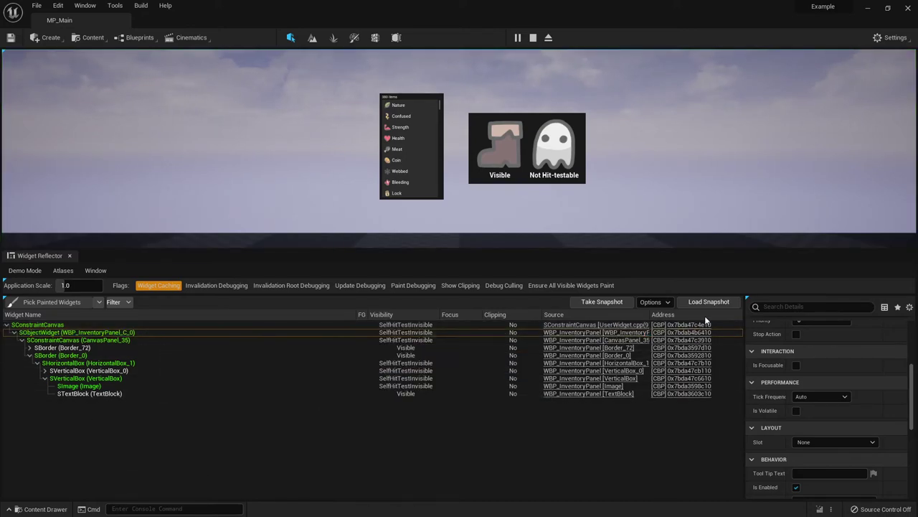
click(658, 302)
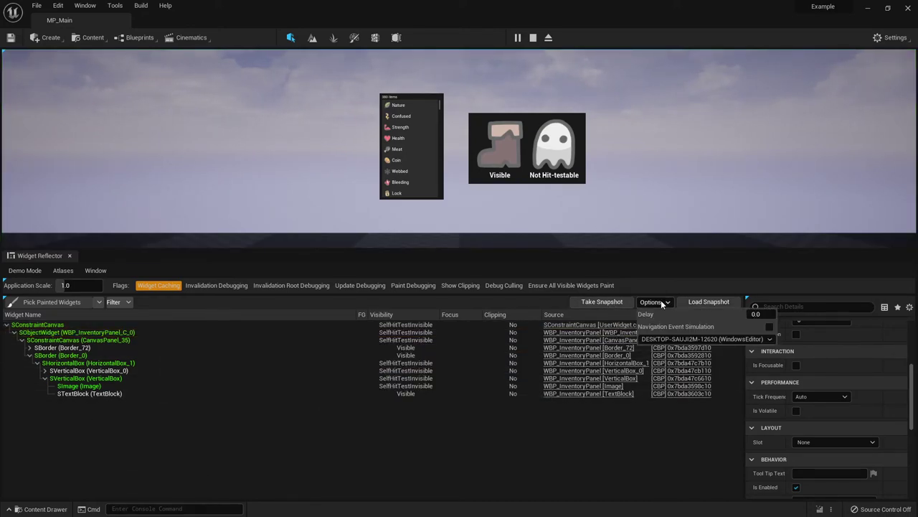
click(662, 303)
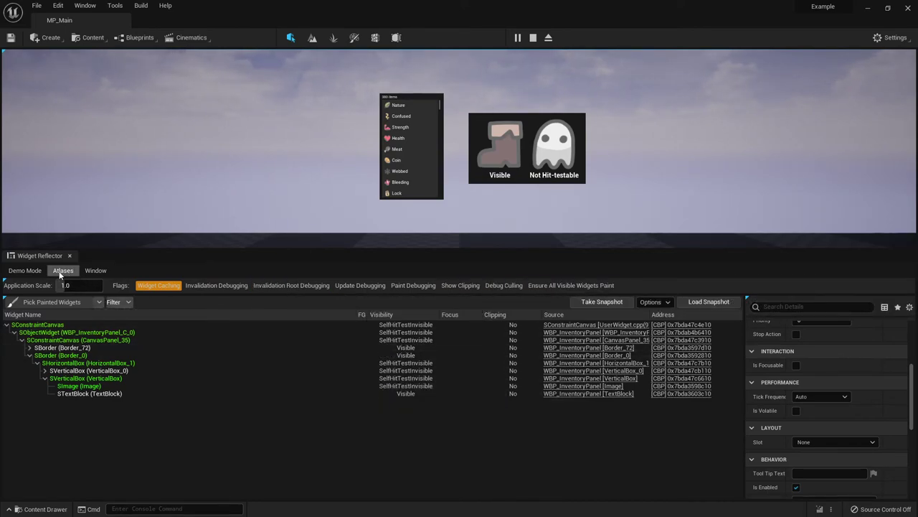
click(94, 271)
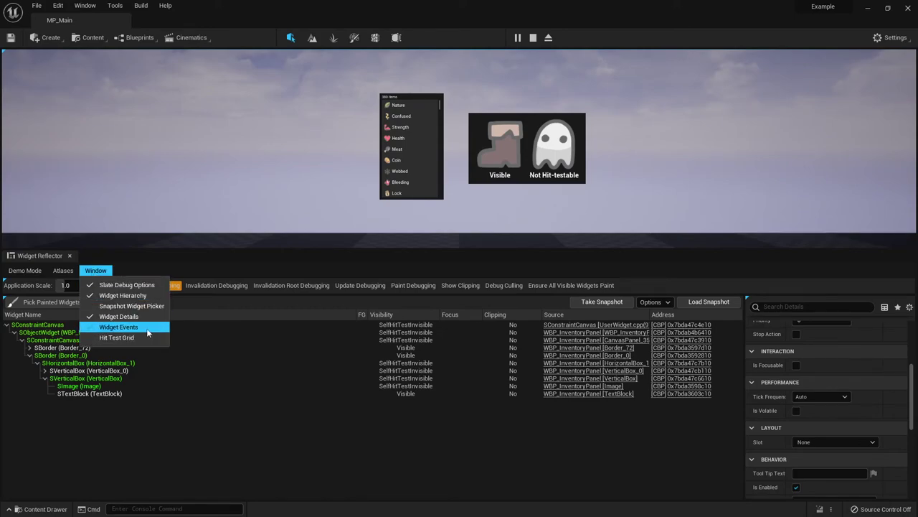
click(62, 270)
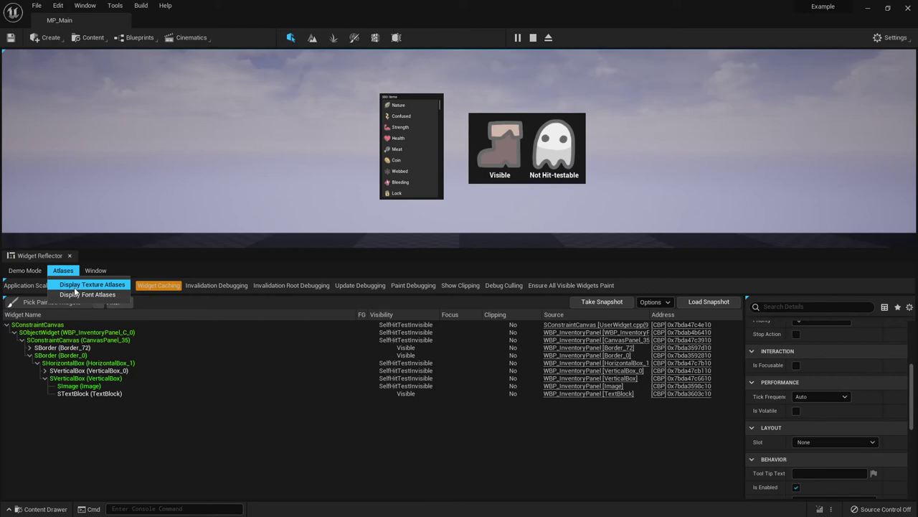
click(87, 284)
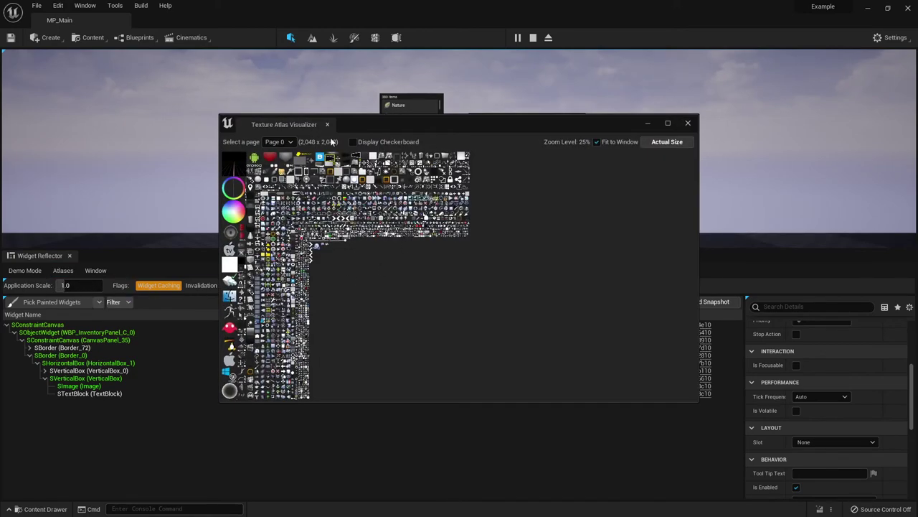
click(327, 125)
click(35, 271)
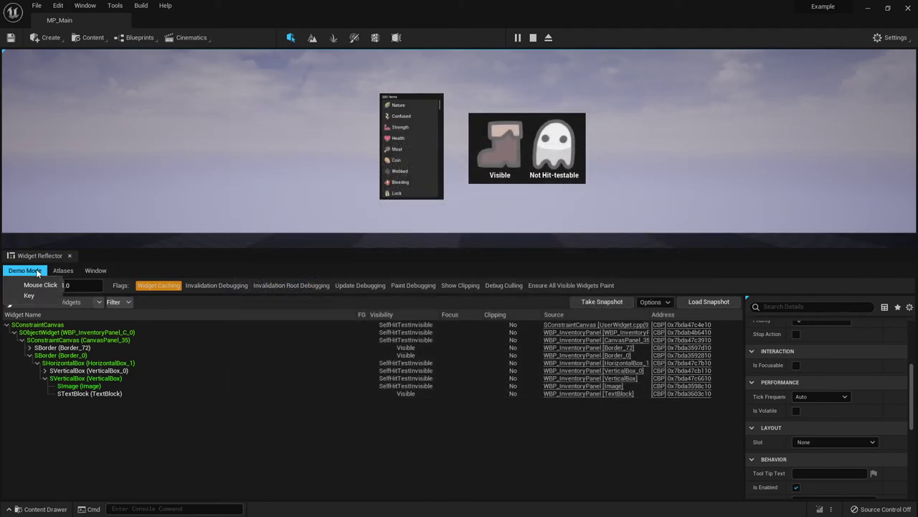
click(38, 270)
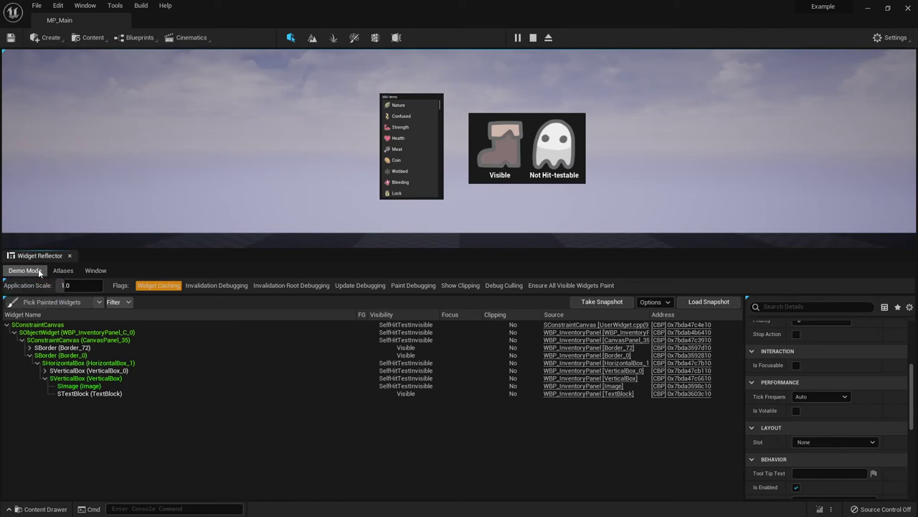
click(69, 285)
text(0.95)
key(Return)
mouse_move(66, 283)
mouse_down()
mouse_move(53, 280)
mouse_move(70, 279)
mouse_up()
click(70, 279)
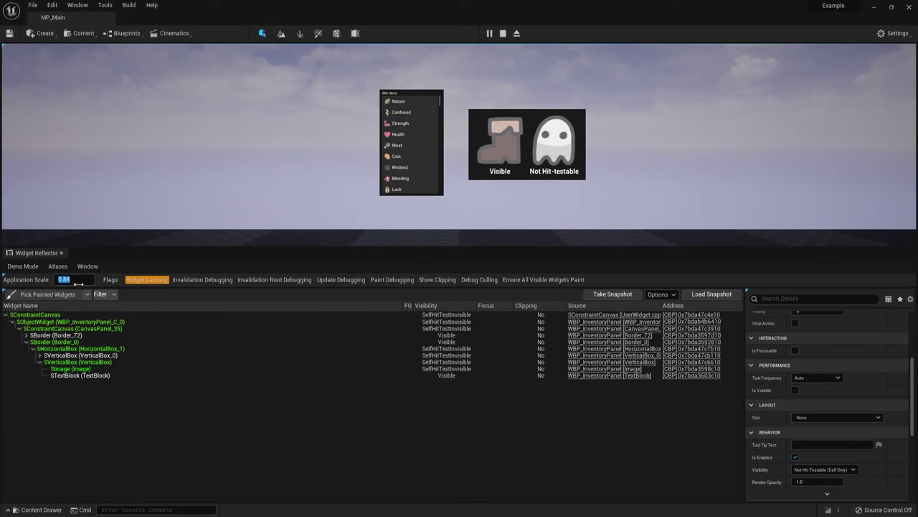
text(1)
key(Return)
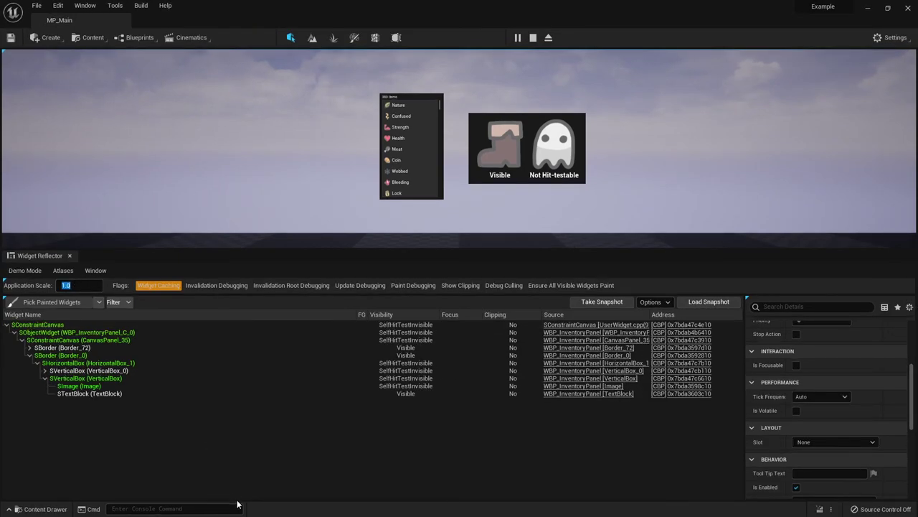